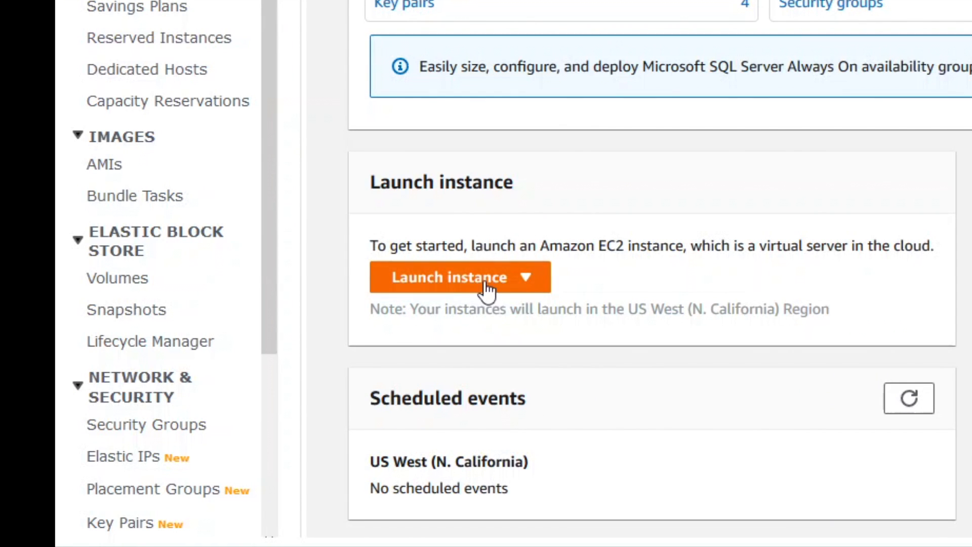
Step: Start launching a new EC2 instance and look through the Quick Start machine images
{"action": "left_click", "coordinate": [207, 380]}
{"action": "left_click", "coordinate": [436, 314]}
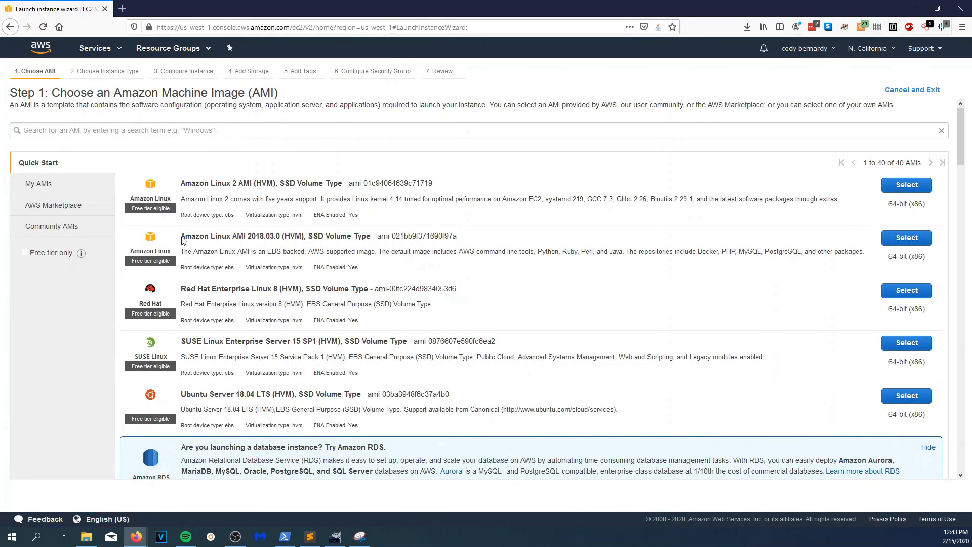
{"action": "scroll", "coordinate": [183, 240], "scroll_direction": "down", "scroll_amount": 3}
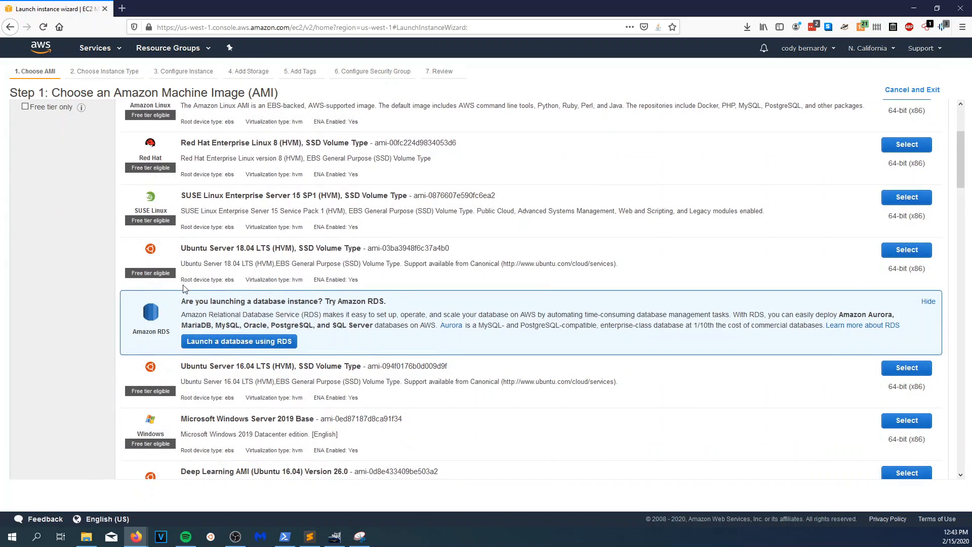
{"action": "scroll", "coordinate": [183, 289], "scroll_direction": "up", "scroll_amount": 3}
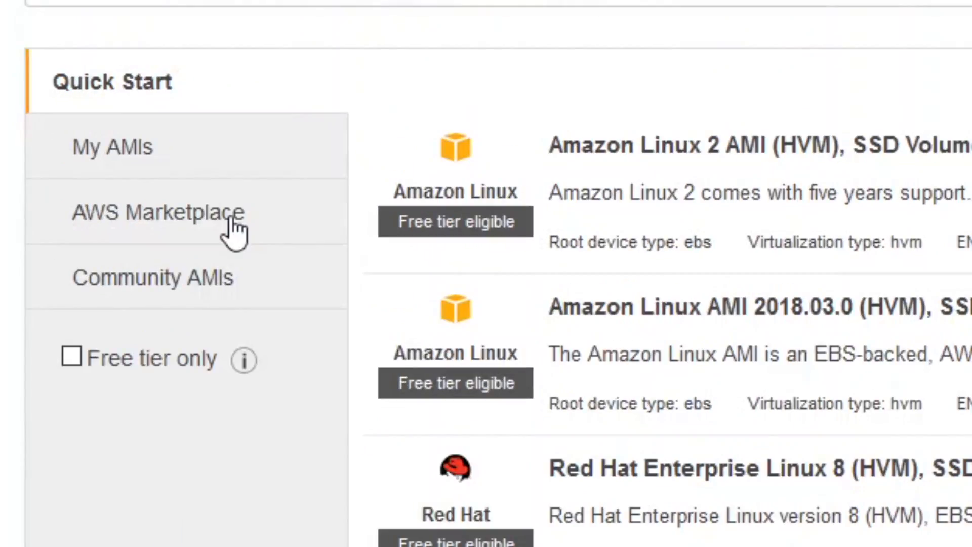
Step: Search the AWS Marketplace machine images for "kali"
{"action": "left_click", "coordinate": [72, 206]}
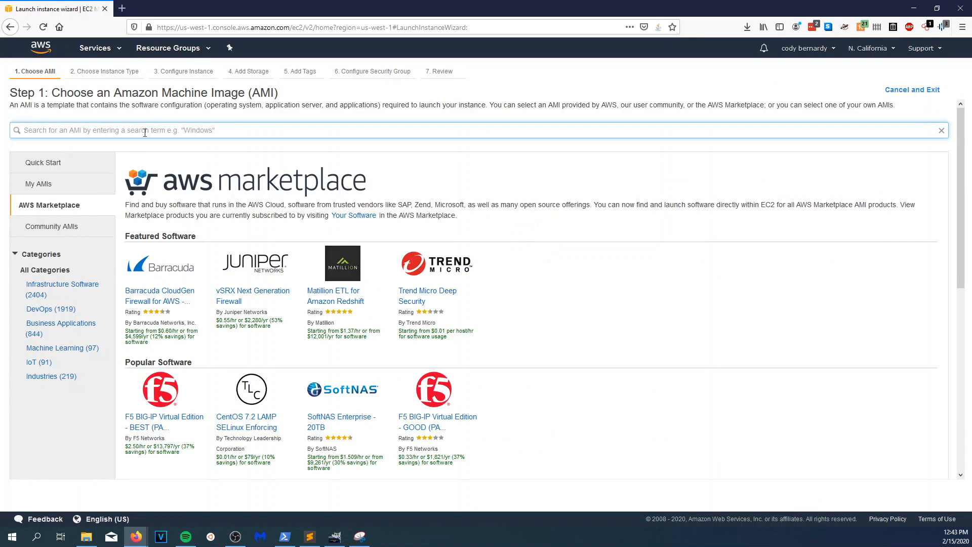
{"action": "left_click", "coordinate": [145, 133]}
{"action": "type", "text": "kali"}
{"action": "key", "text": "Return"}
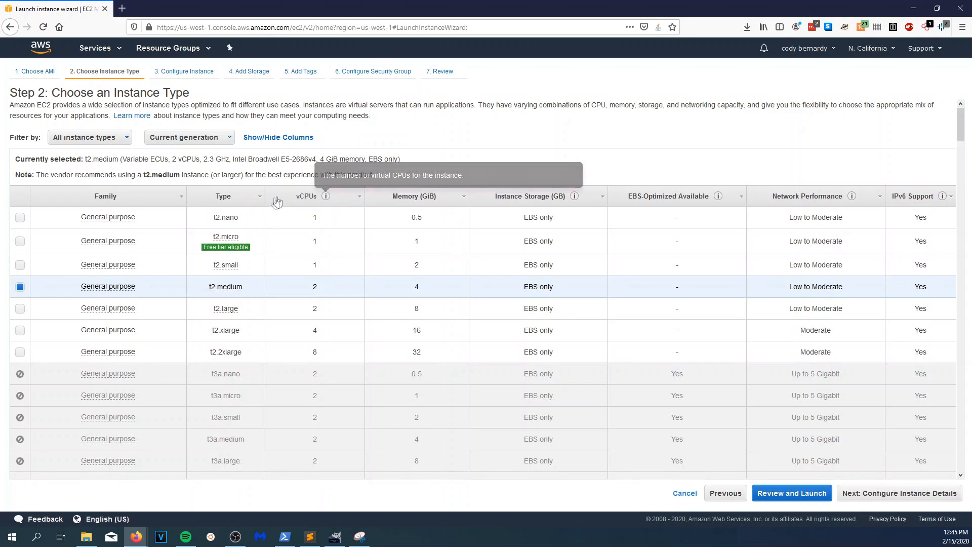
Step: Choose the free-tier-eligible t2.micro instance type and continue to the instance details
{"action": "mouse_move", "coordinate": [222, 247]}
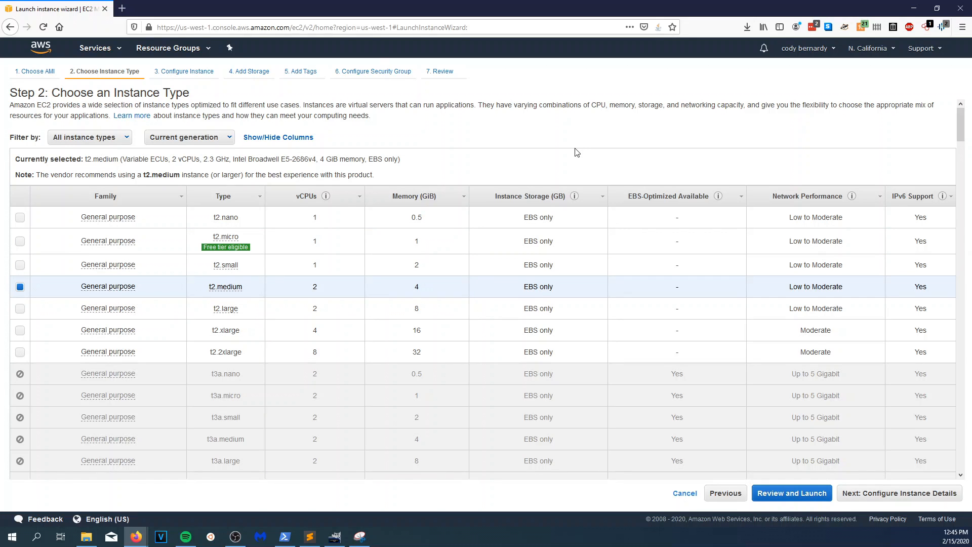
{"action": "left_click", "coordinate": [21, 241]}
{"action": "scroll", "coordinate": [174, 327], "scroll_direction": "down", "scroll_amount": 3}
{"action": "scroll", "coordinate": [203, 326], "scroll_direction": "up", "scroll_amount": 3}
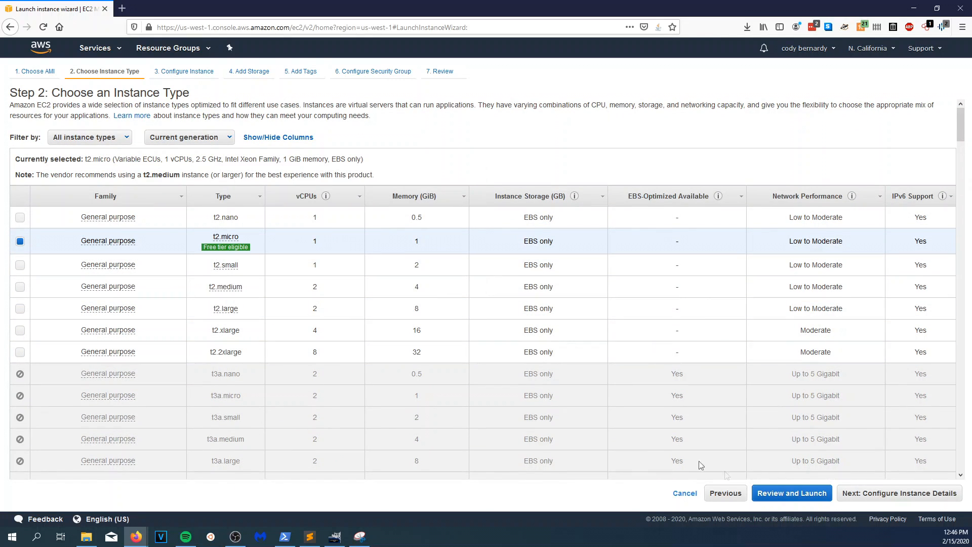
{"action": "left_click", "coordinate": [882, 498]}
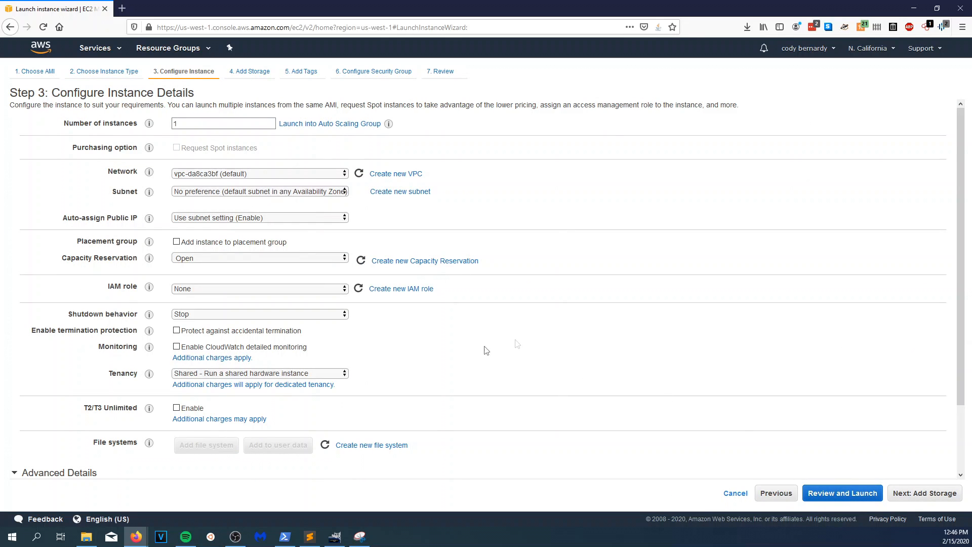
Step: Keep the default instance details, set the root volume size to 3600 GiB, and continue to the tags
{"action": "double_click", "coordinate": [200, 126]}
{"action": "left_click", "coordinate": [925, 493]}
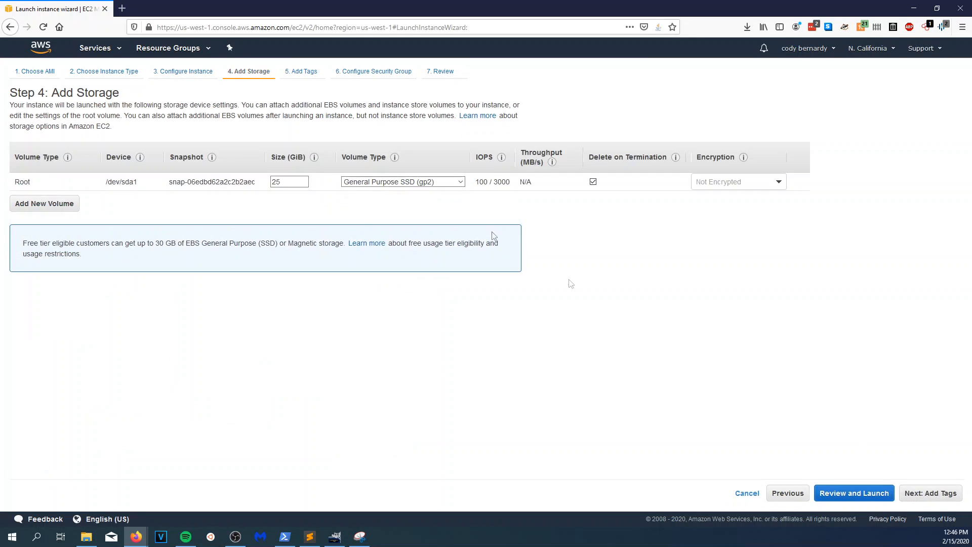
{"action": "double_click", "coordinate": [306, 182]}
{"action": "type", "text": "3600"}
{"action": "left_click", "coordinate": [944, 493]}
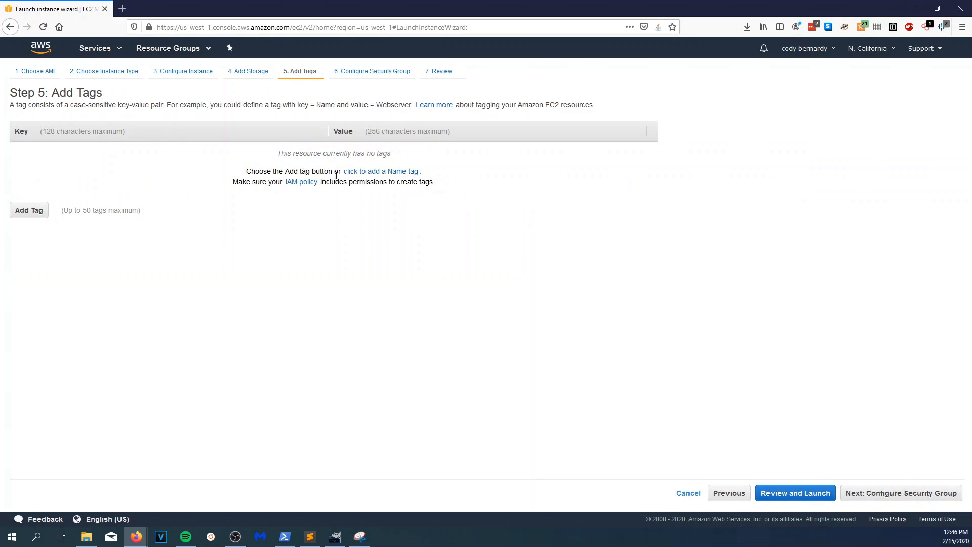
Step: Accept the empty tags and generated security group, and check the hourly software fees in the launch review
{"action": "left_click", "coordinate": [901, 493]}
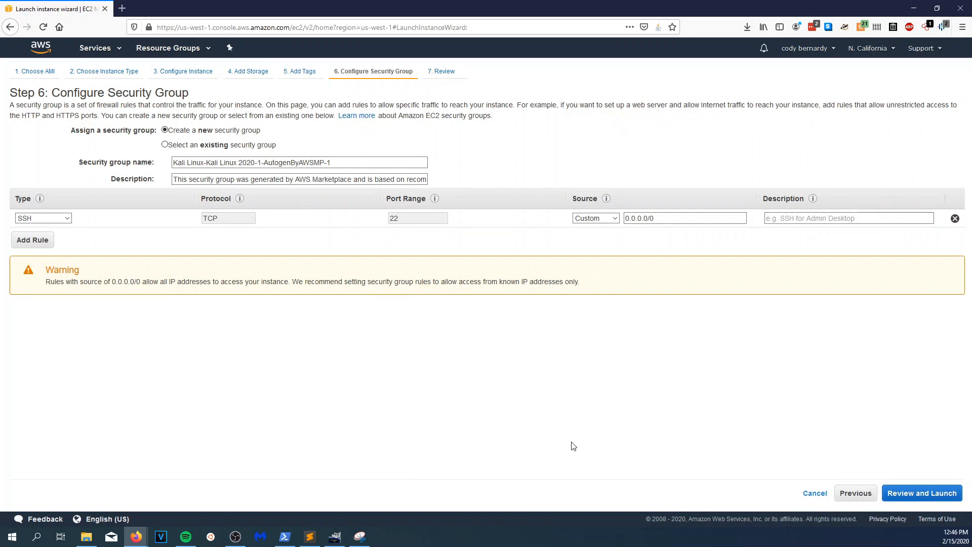
{"action": "left_click", "coordinate": [921, 492]}
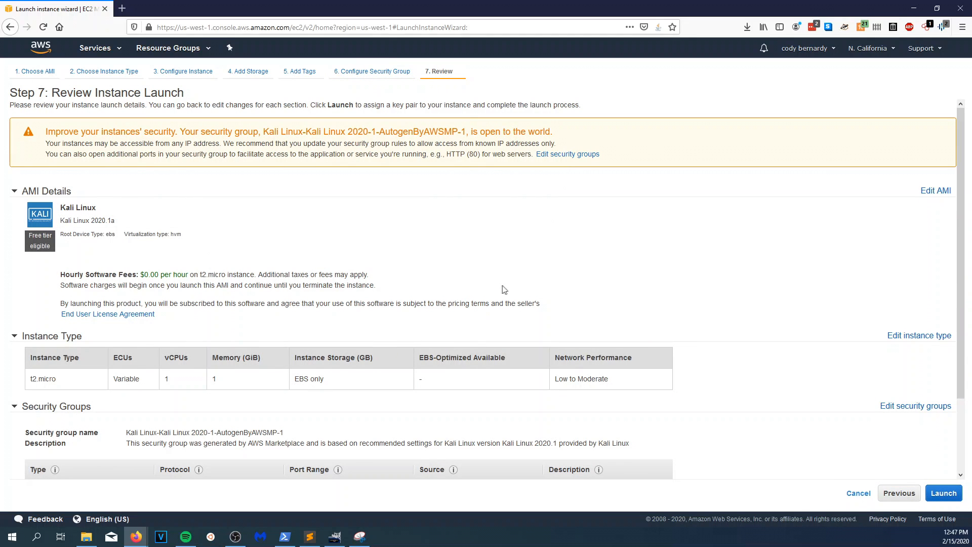
{"action": "scroll", "coordinate": [218, 264], "scroll_direction": "down", "scroll_amount": 2}
{"action": "triple_click", "coordinate": [291, 235]}
{"action": "left_click", "coordinate": [291, 235]}
{"action": "triple_click", "coordinate": [167, 226]}
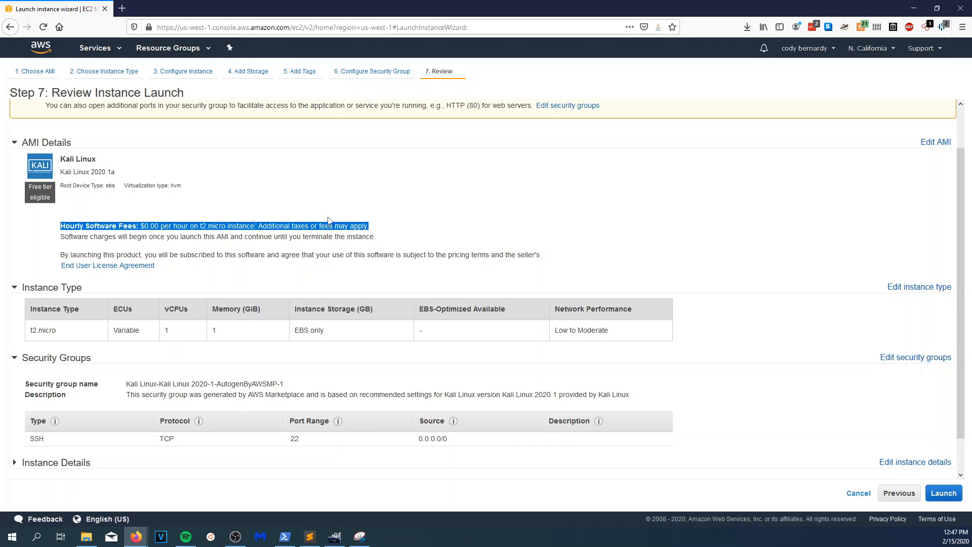
{"action": "left_click", "coordinate": [446, 227]}
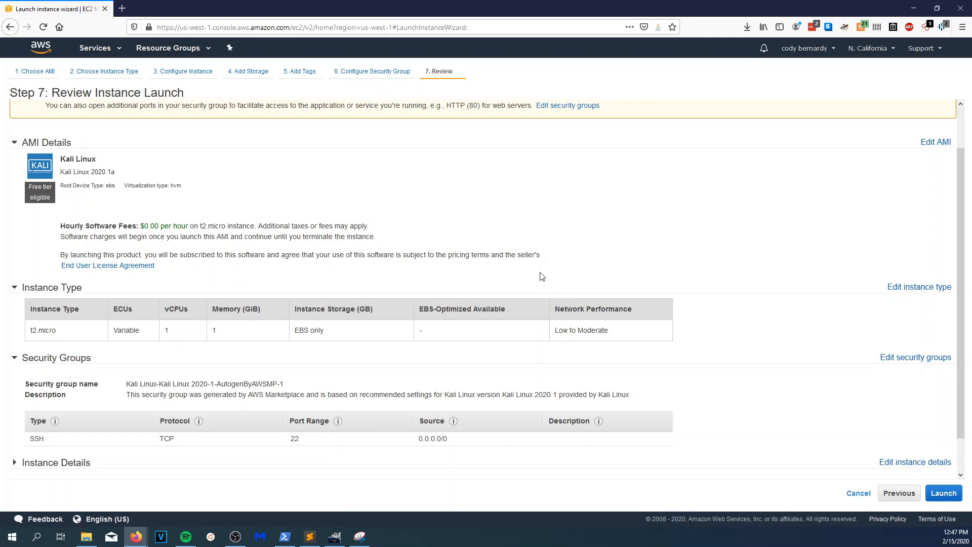
{"action": "scroll", "coordinate": [512, 365], "scroll_direction": "down", "scroll_amount": 2}
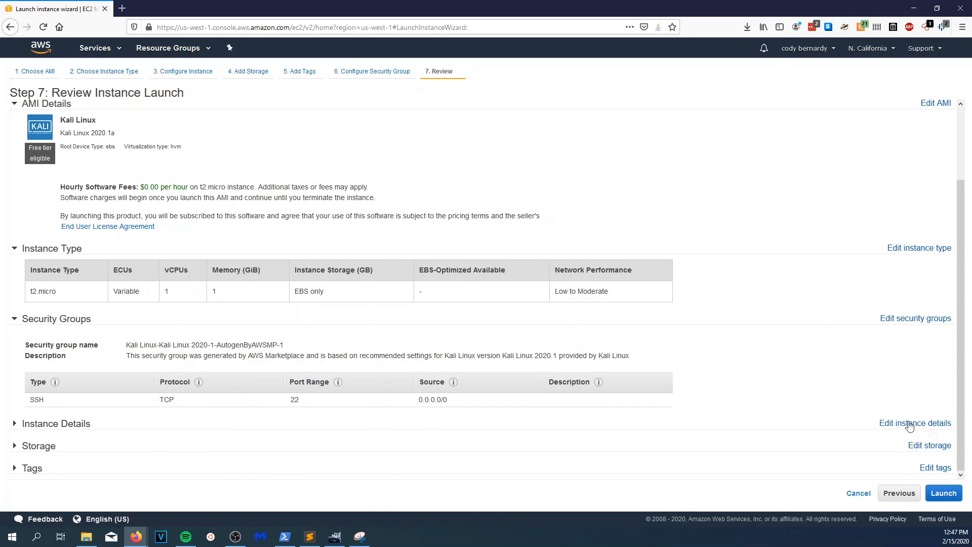
Step: Launch the instance with the existing key pair "yes", acknowledging access to its private key file
{"action": "left_click", "coordinate": [945, 493]}
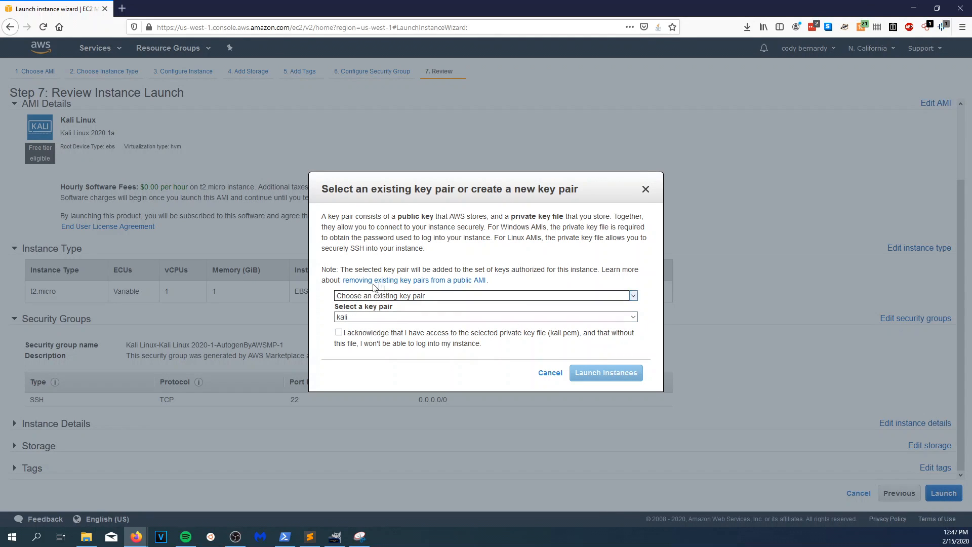
{"action": "left_click", "coordinate": [394, 296]}
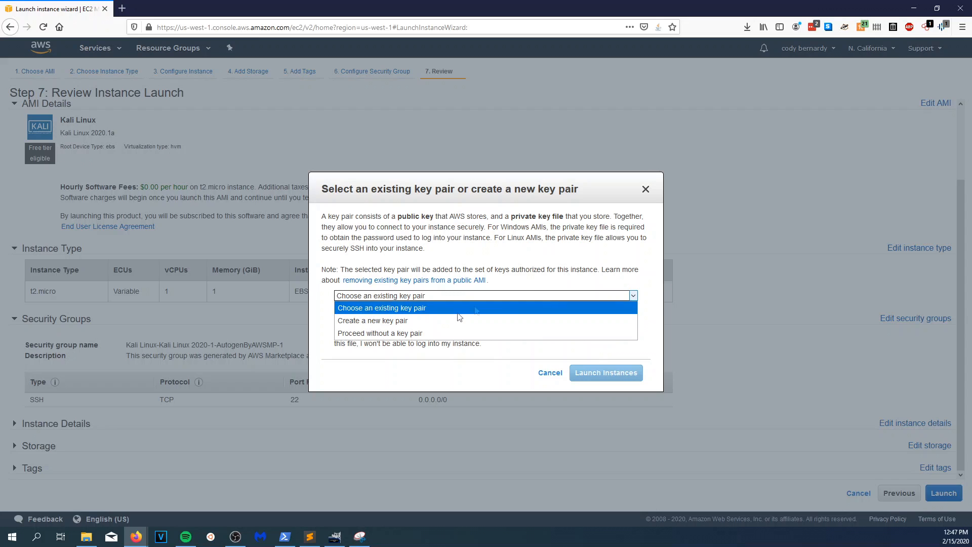
{"action": "left_click", "coordinate": [547, 252]}
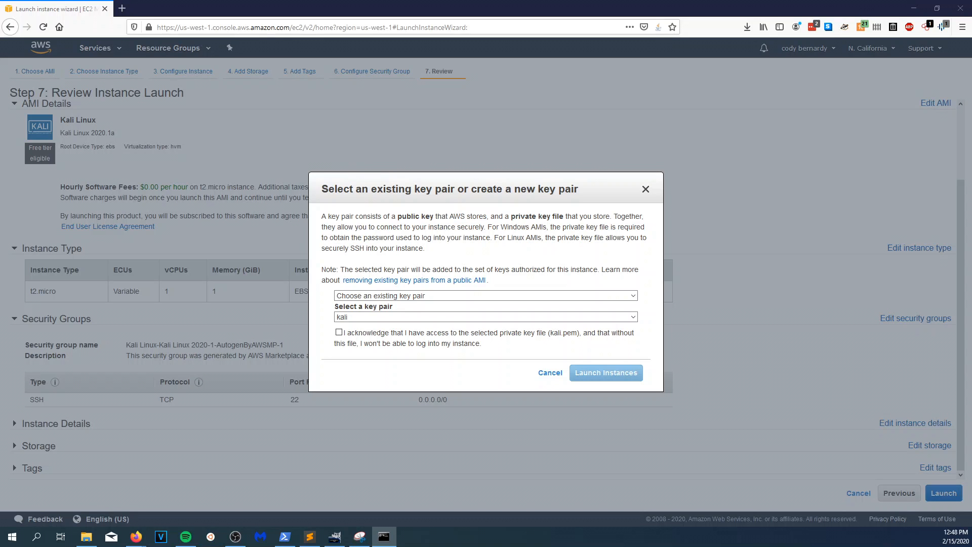
{"action": "left_click", "coordinate": [414, 318]}
{"action": "left_click", "coordinate": [400, 369]}
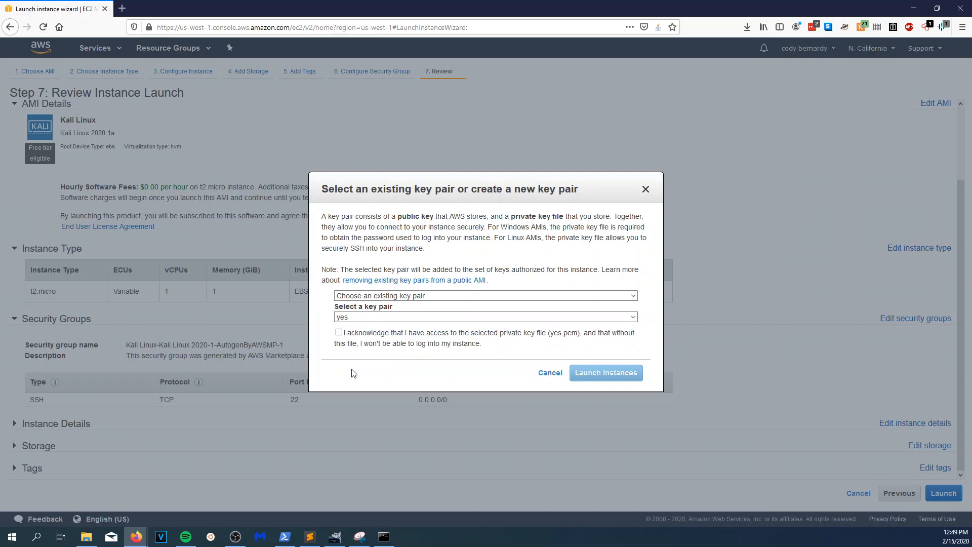
{"action": "left_click", "coordinate": [339, 332]}
{"action": "left_click", "coordinate": [606, 373]}
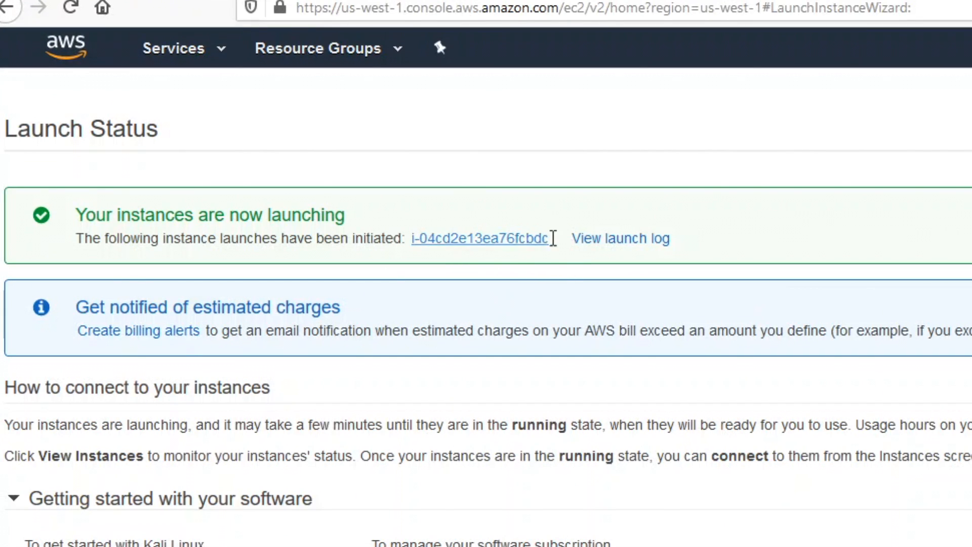
Step: Open the launched instance and select its public DNS and IPv4 public IP in the description
{"action": "left_click", "coordinate": [507, 245]}
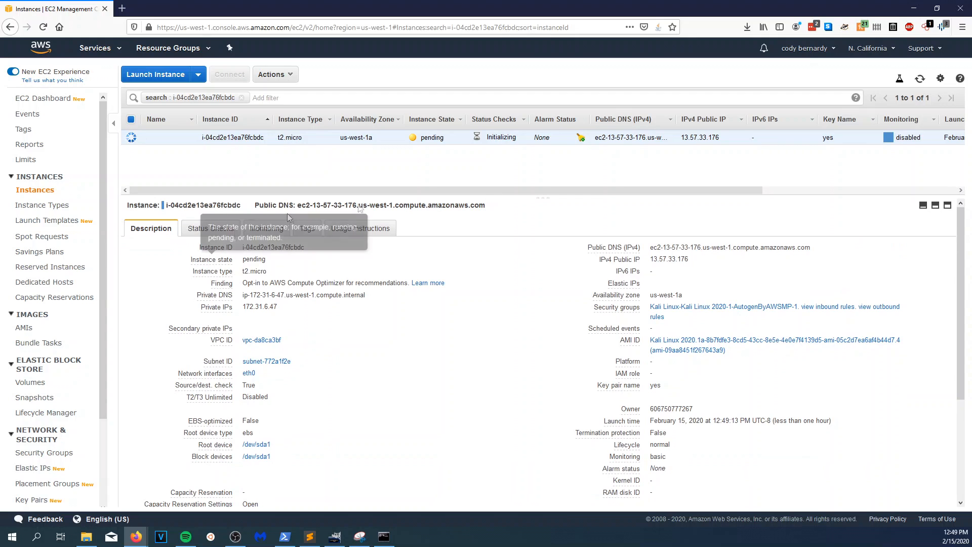
{"action": "triple_click", "coordinate": [662, 247]}
{"action": "double_click", "coordinate": [664, 258]}
{"action": "triple_click", "coordinate": [664, 258]}
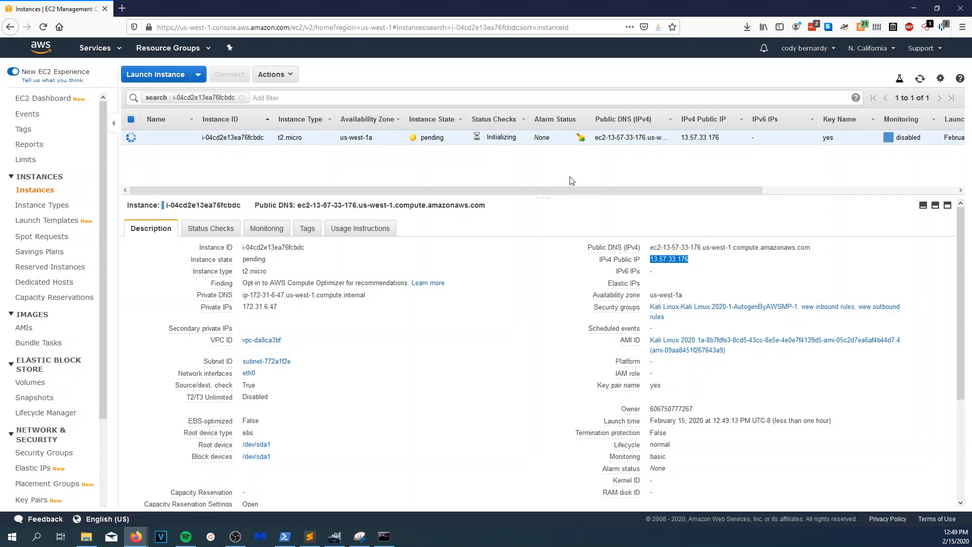
{"action": "left_click", "coordinate": [708, 274]}
{"action": "left_click", "coordinate": [697, 259]}
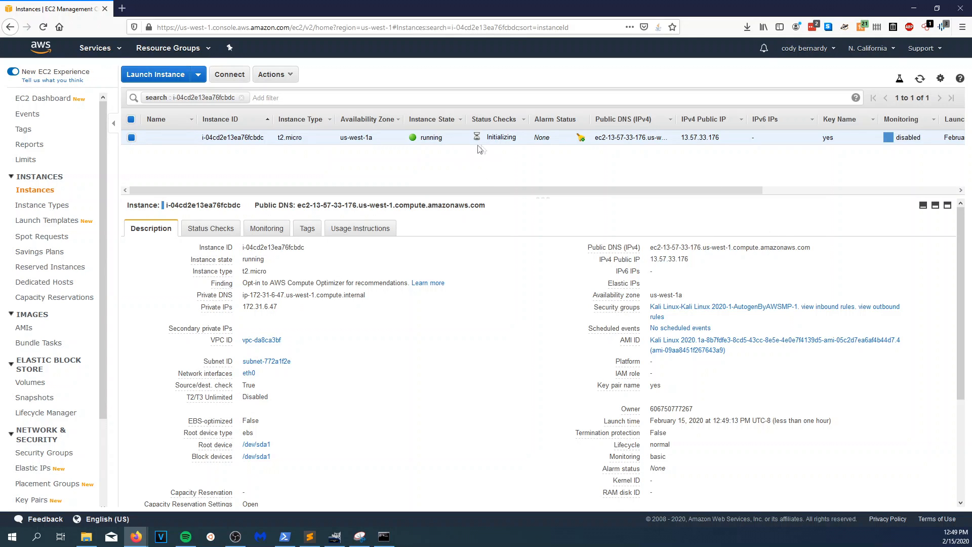
{"action": "key", "text": "alt+Tab"}
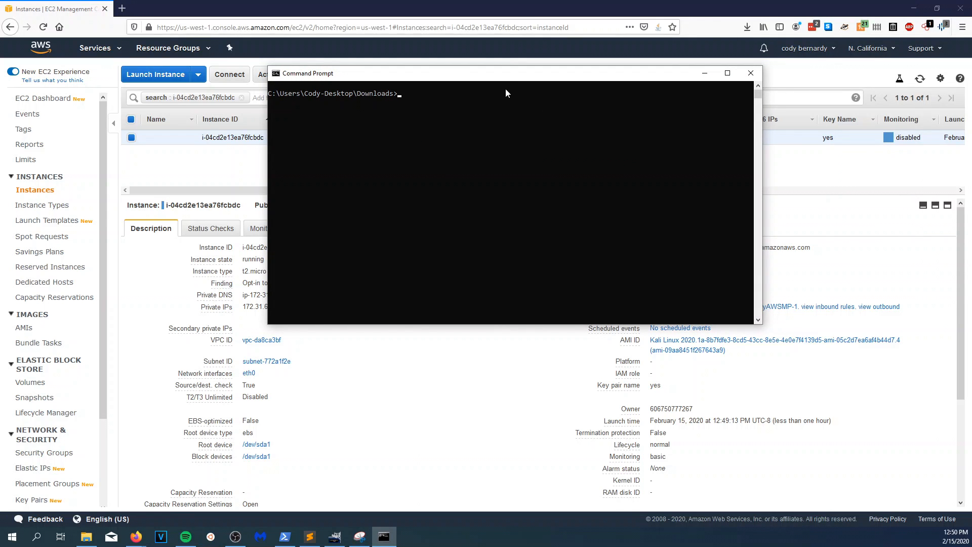
{"action": "type", "text": "ssh -i"}
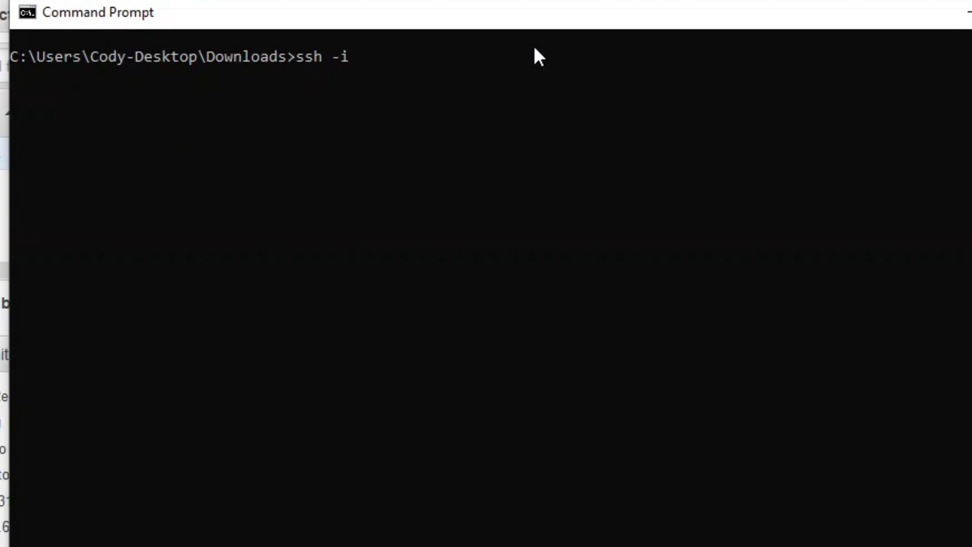
{"action": "type", "text": " yes.pem ec2-use"}
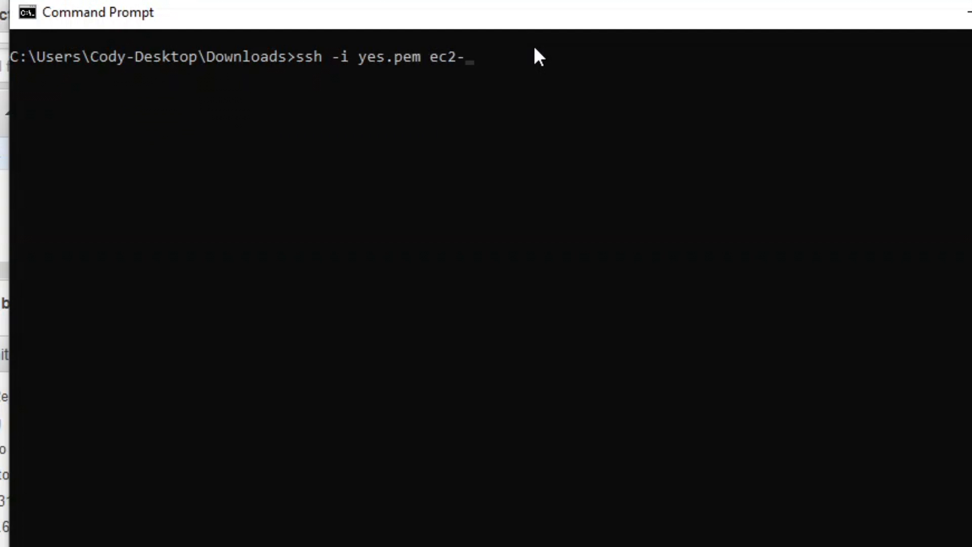
{"action": "type", "text": "r@"}
{"action": "right_click", "coordinate": [560, 58]}
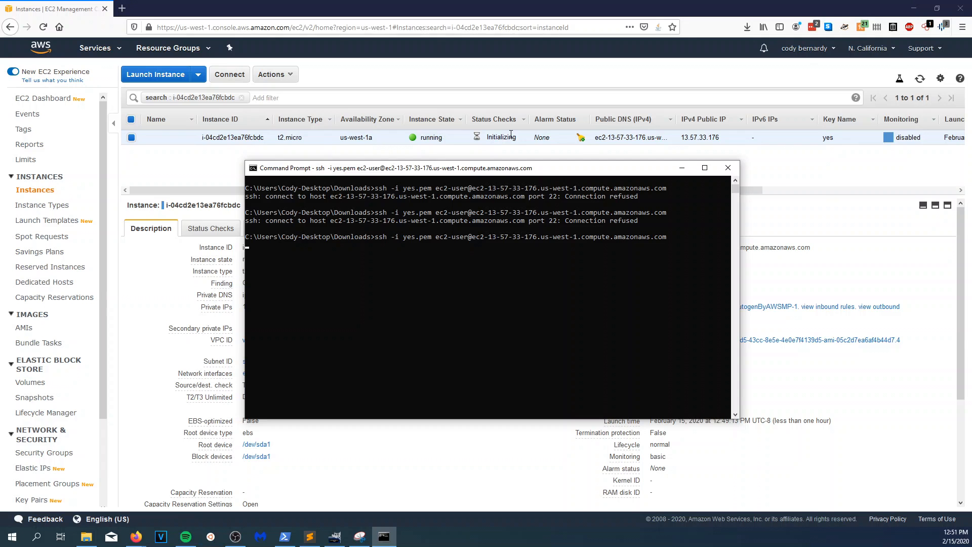
Step: Run the same SSH connection command again and answer yes to trust the host
{"action": "key", "text": "Up"}
{"action": "key", "text": "Return"}
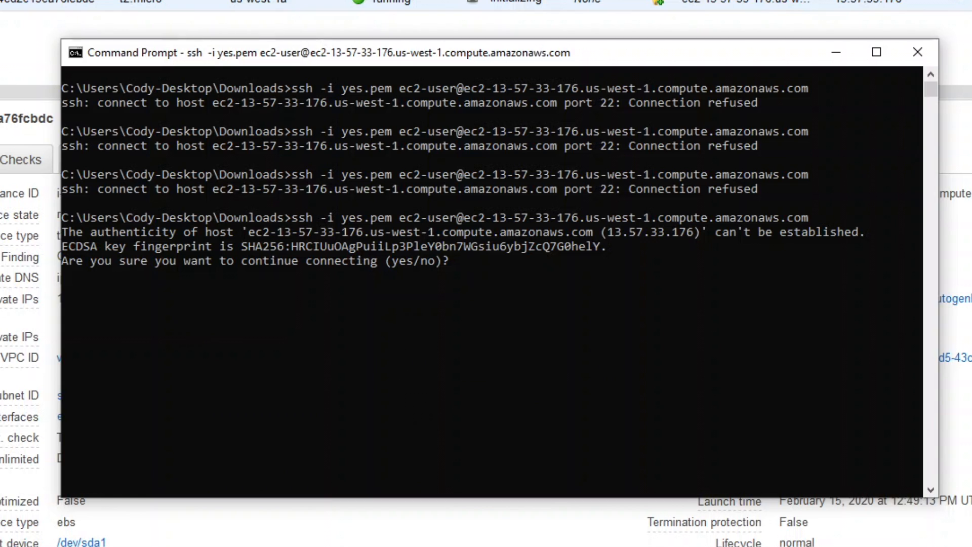
{"action": "type", "text": "yes"}
{"action": "key", "text": "Return"}
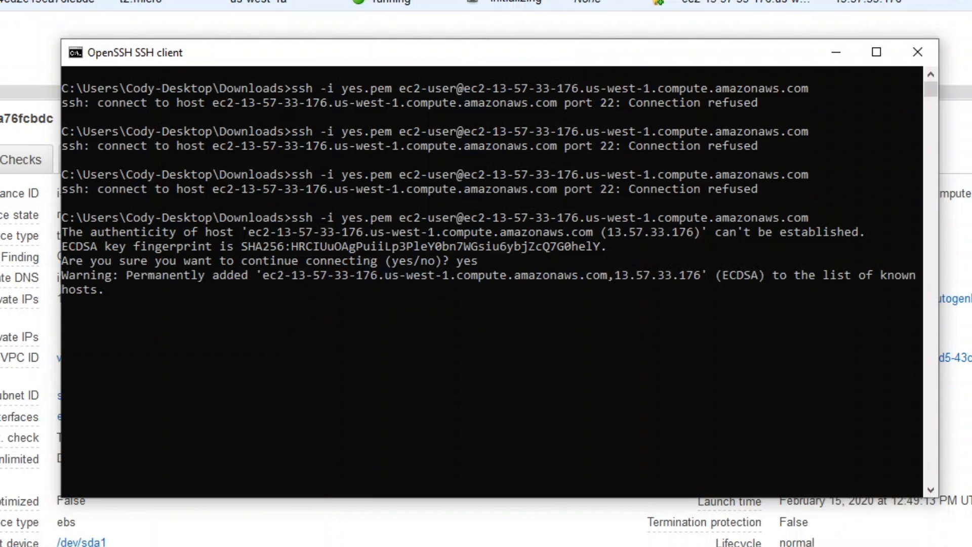
Step: Clear the Kali terminal session and maximize its window
{"action": "key", "text": "ctrl+l"}
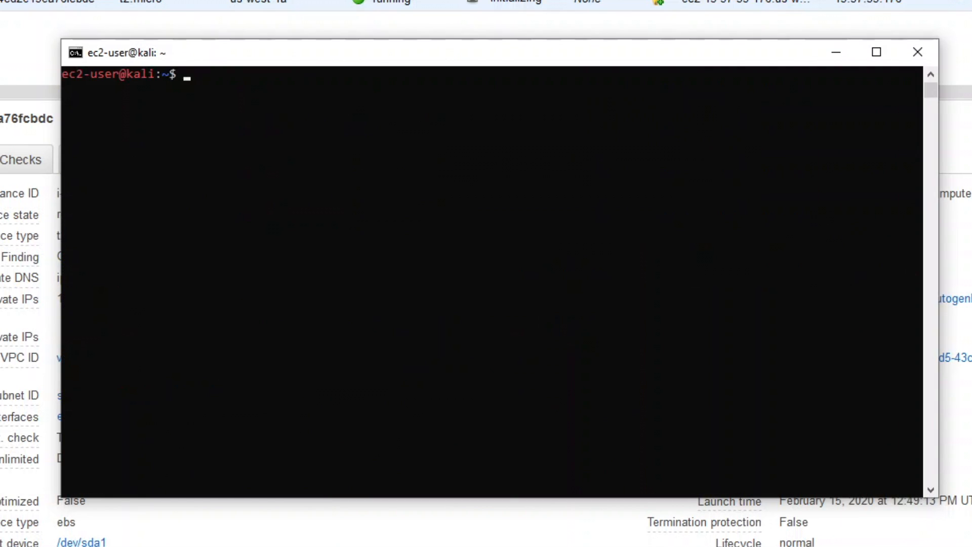
{"action": "double_click", "coordinate": [350, 56]}
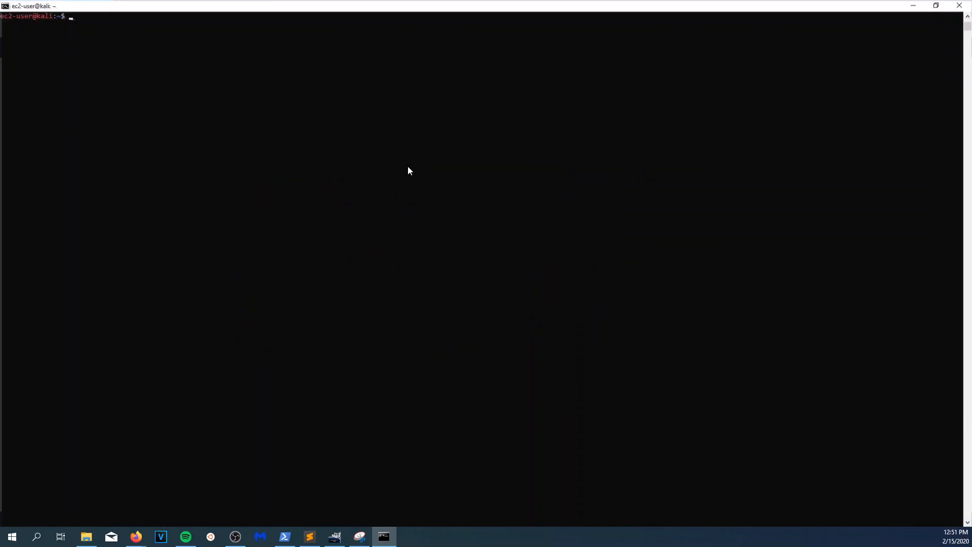